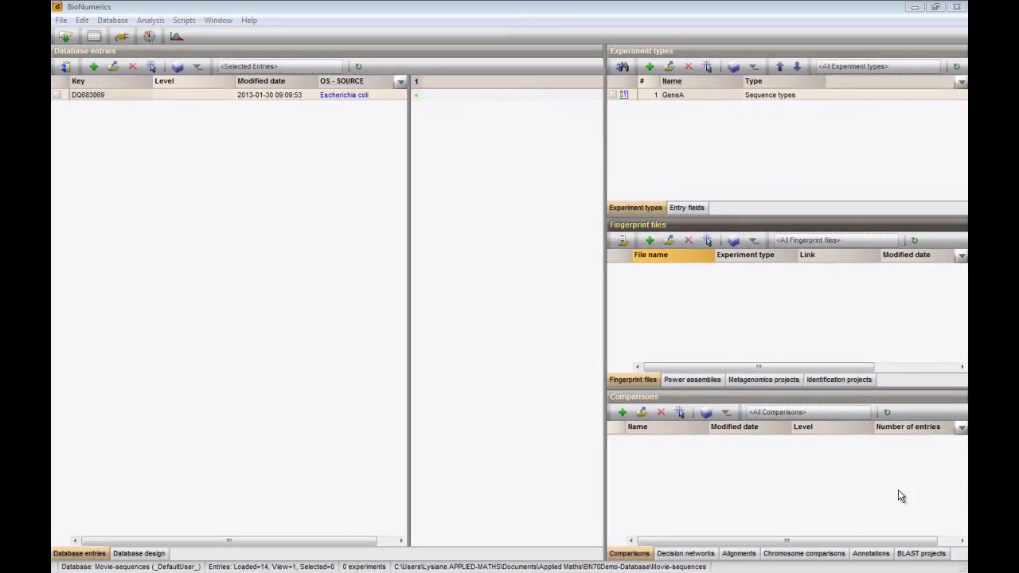
Choose 'Download sequences from internet' under Sequence type data in the import options.
{"action": "left_click", "coordinate": [77, 98]}
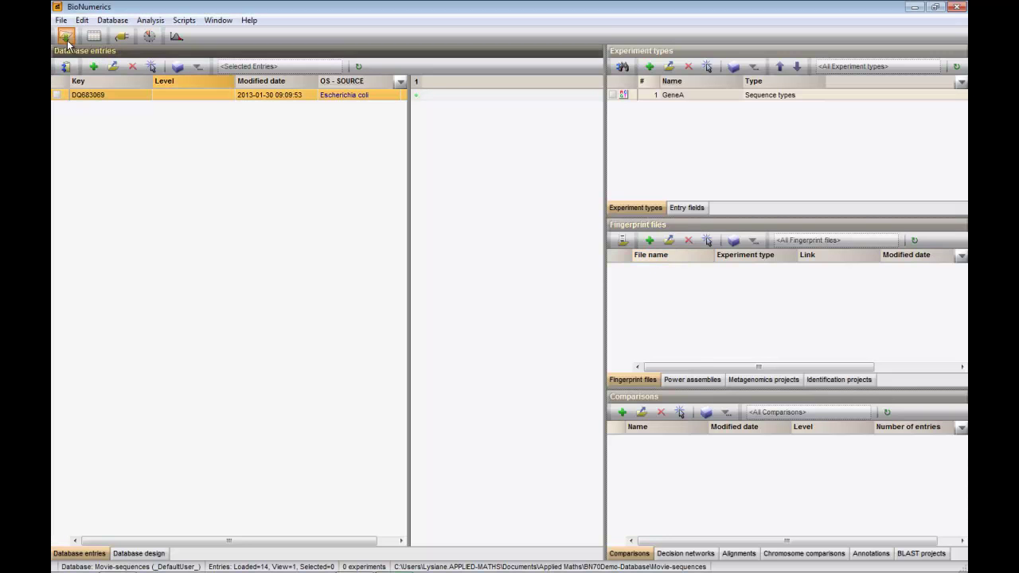
{"action": "left_click", "coordinate": [65, 37]}
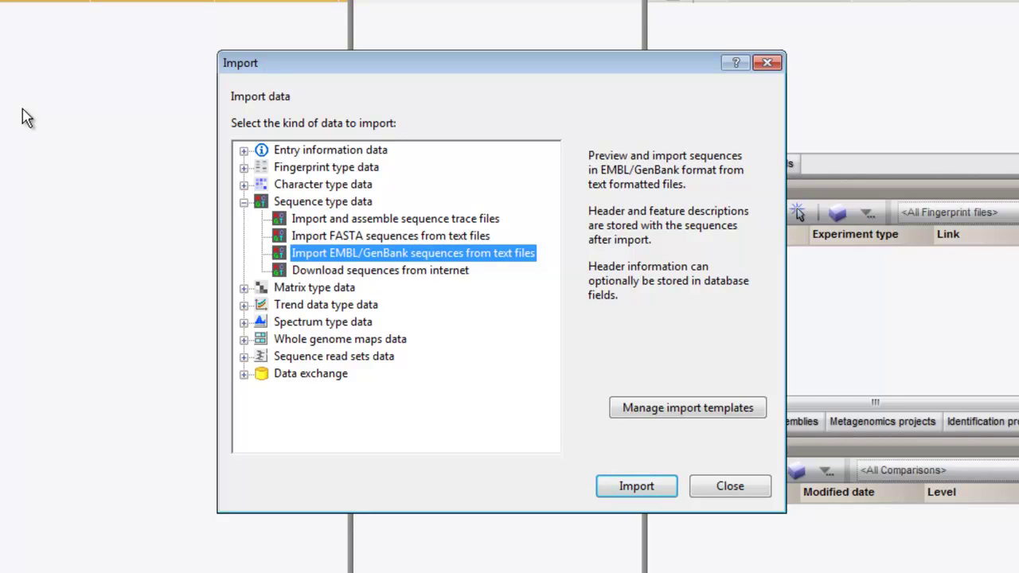
{"action": "left_click", "coordinate": [357, 272]}
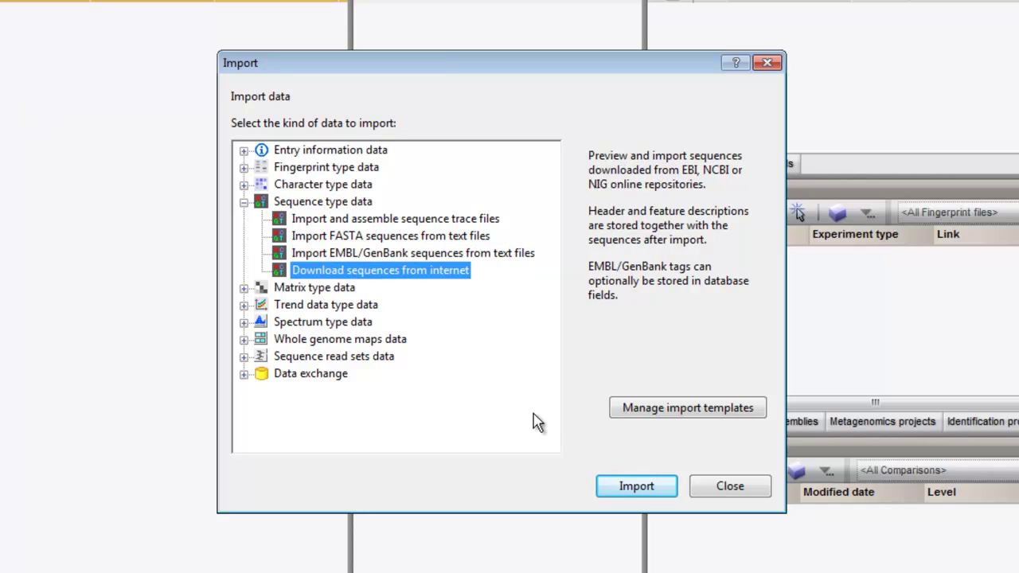
Download accessions Y10754, Y10755, Y10756 and Y10575 from EBI (EMBL-Bank) for preview.
{"action": "left_click", "coordinate": [637, 487]}
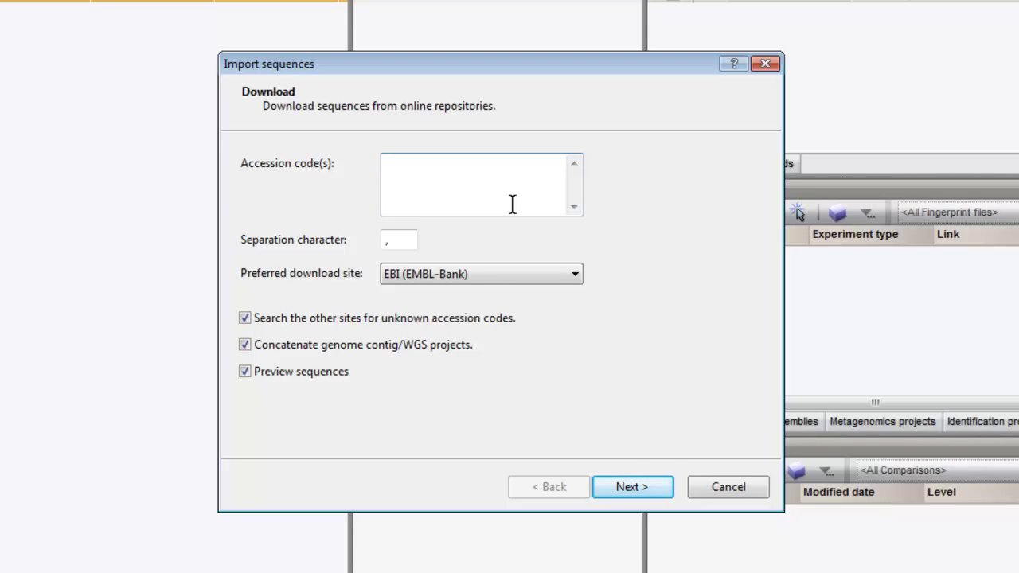
{"action": "type", "text": "Y10754, Y10755, Y10756, Y10575"}
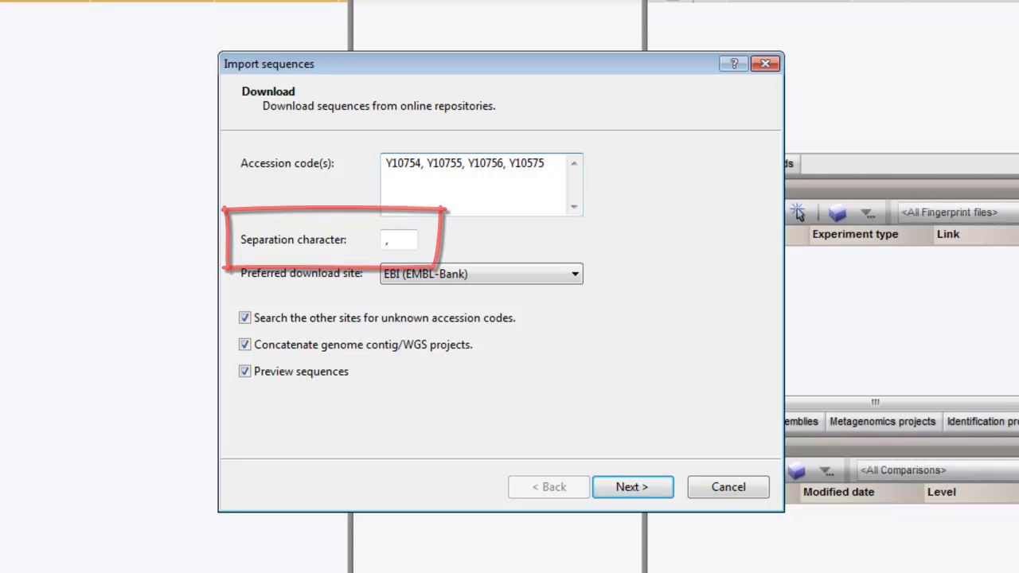
{"action": "left_click", "coordinate": [581, 277]}
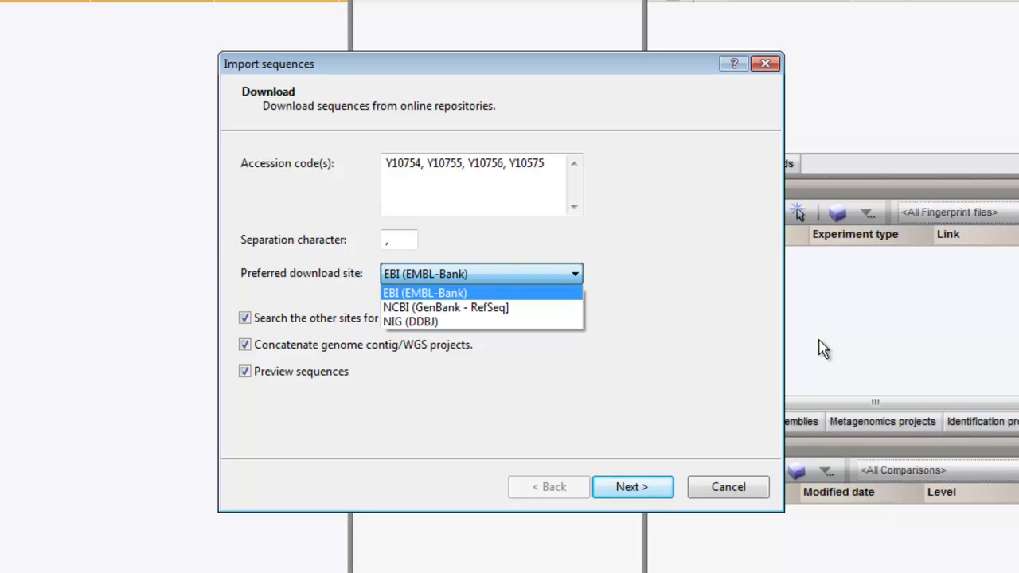
{"action": "left_click", "coordinate": [652, 488]}
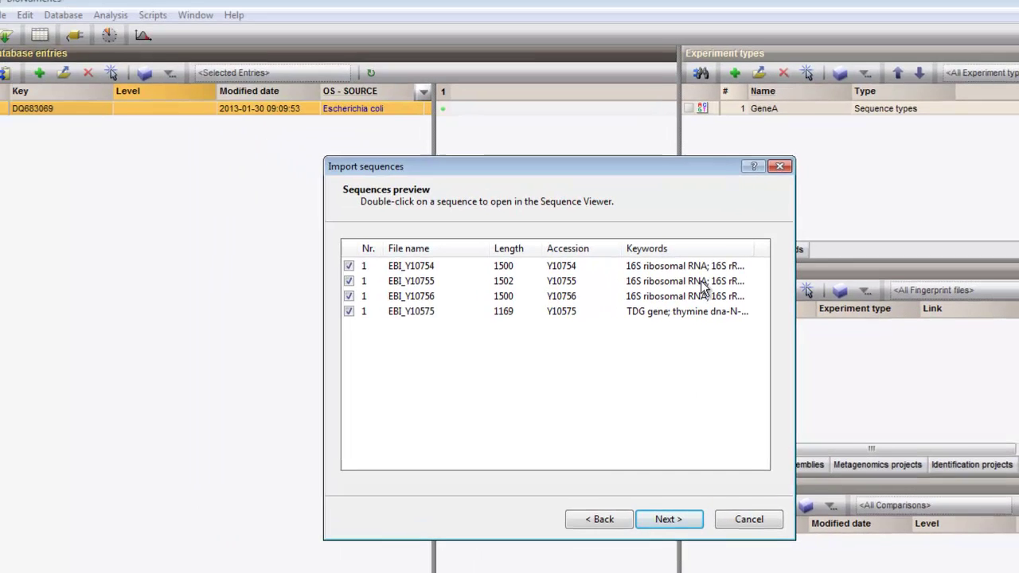
{"action": "left_click", "coordinate": [649, 225]}
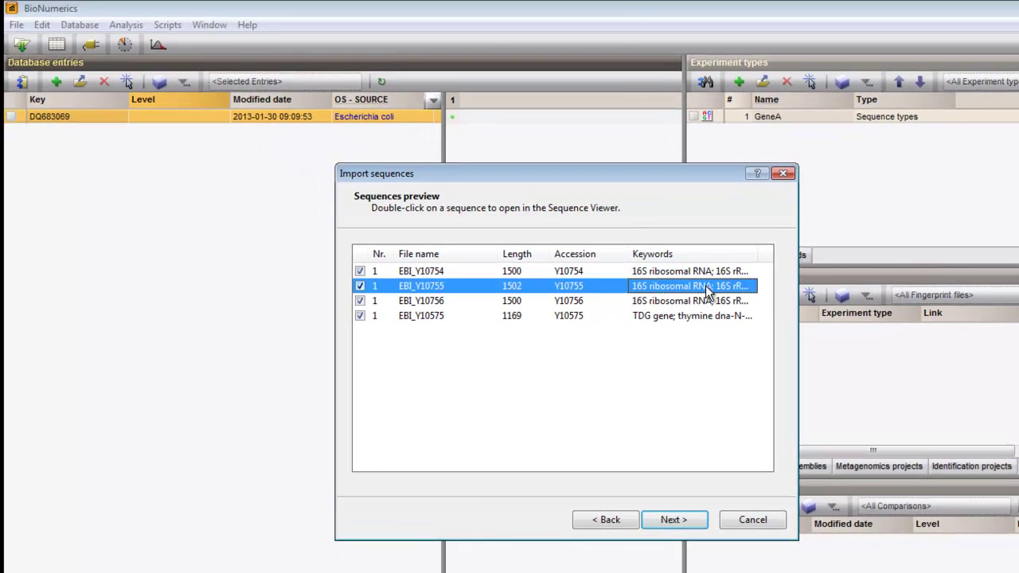
{"action": "double_click", "coordinate": [707, 291]}
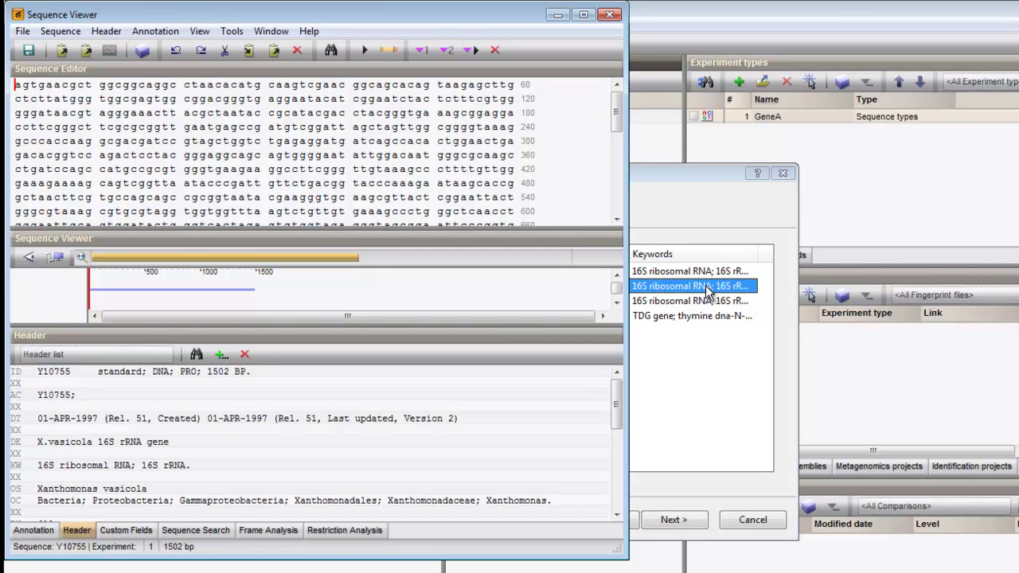
{"action": "left_click", "coordinate": [195, 530]}
{"action": "left_click", "coordinate": [34, 530]}
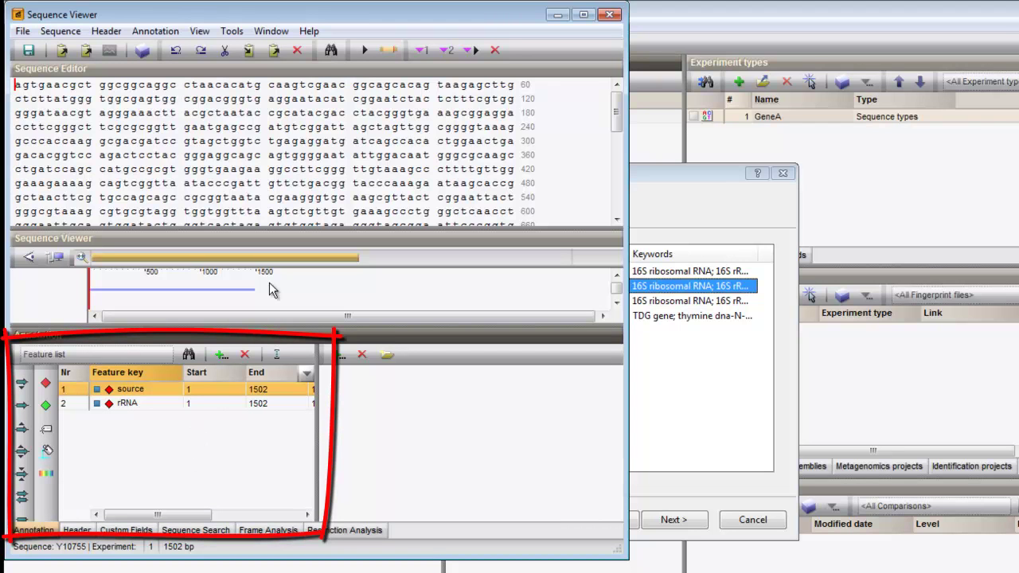
{"action": "left_click", "coordinate": [610, 14]}
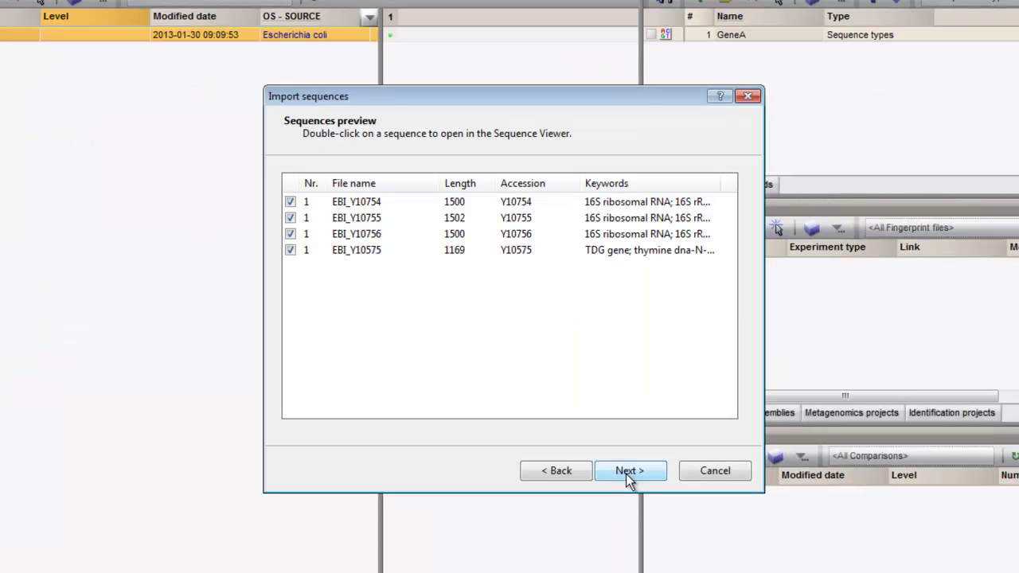
Create a new import template to reach its Import rules table.
{"action": "left_click", "coordinate": [627, 473]}
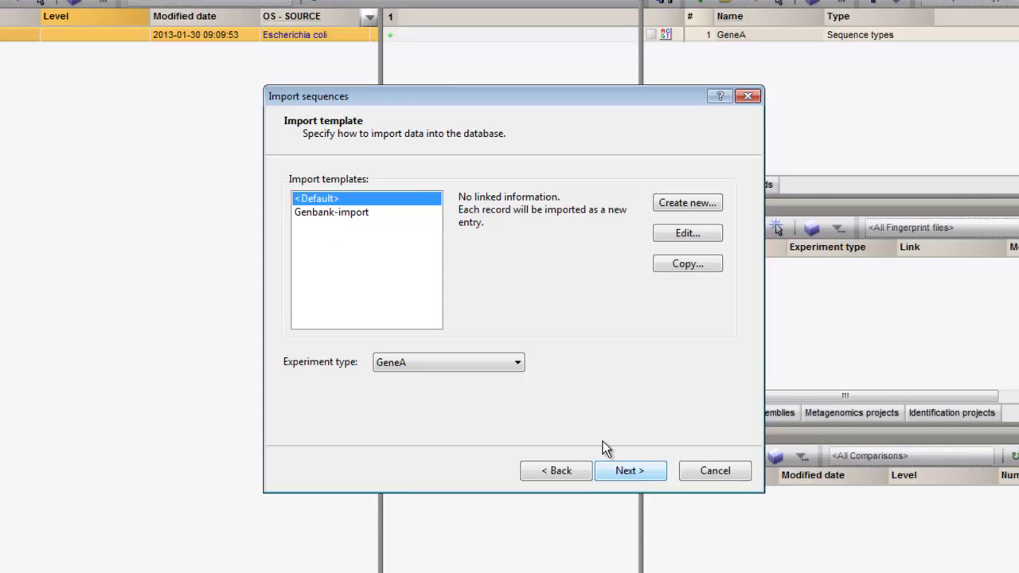
{"action": "left_click", "coordinate": [686, 206]}
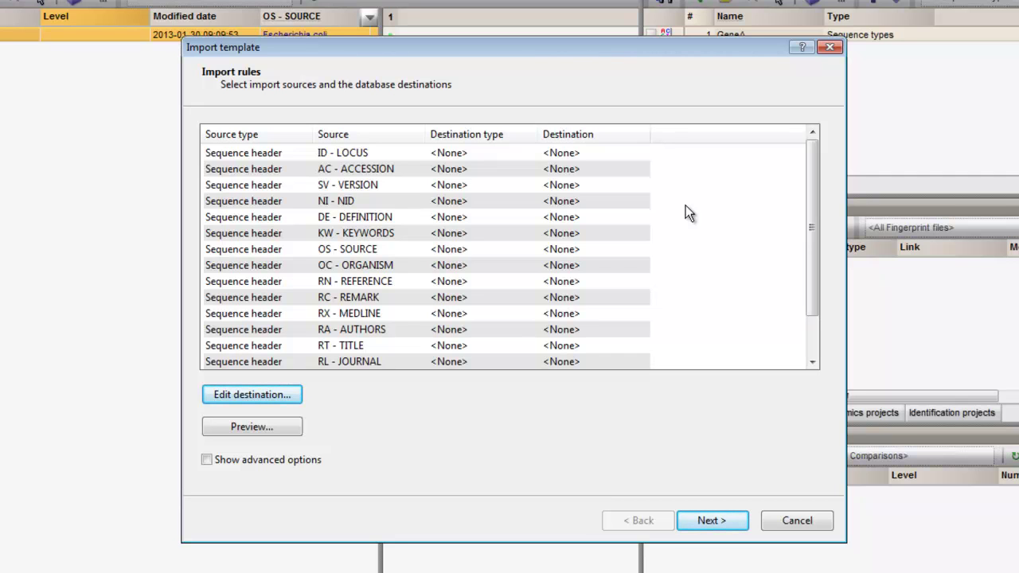
Map the AC - ACCESSION header to the entry Key.
{"action": "left_click", "coordinate": [496, 169]}
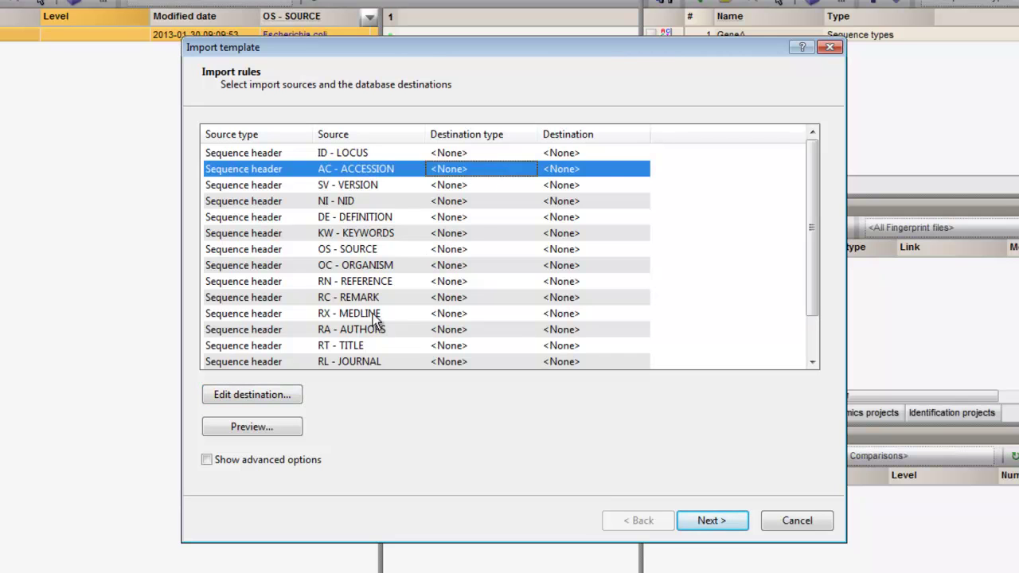
{"action": "left_click", "coordinate": [295, 398]}
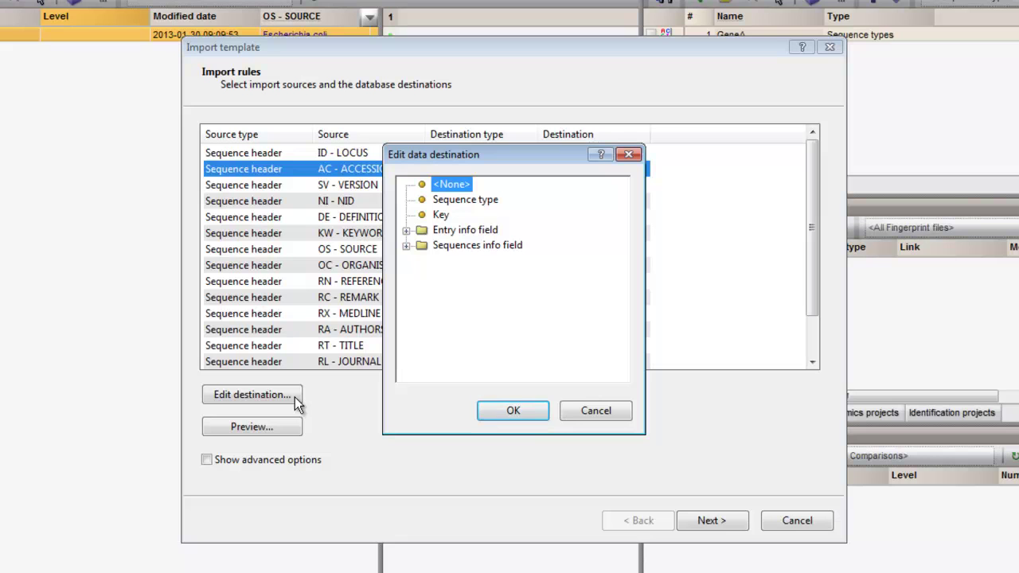
{"action": "left_click", "coordinate": [439, 215]}
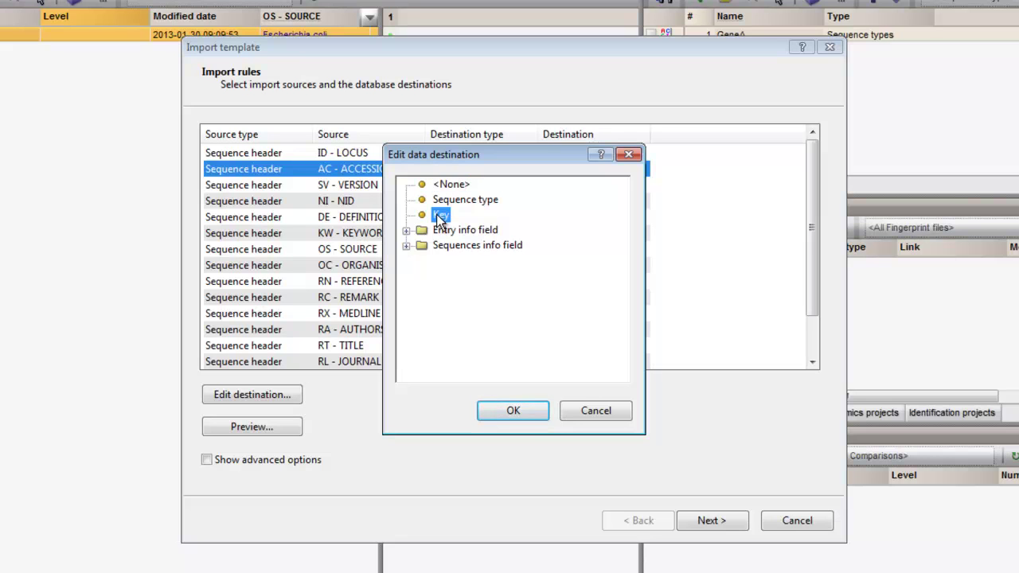
{"action": "left_click", "coordinate": [527, 411]}
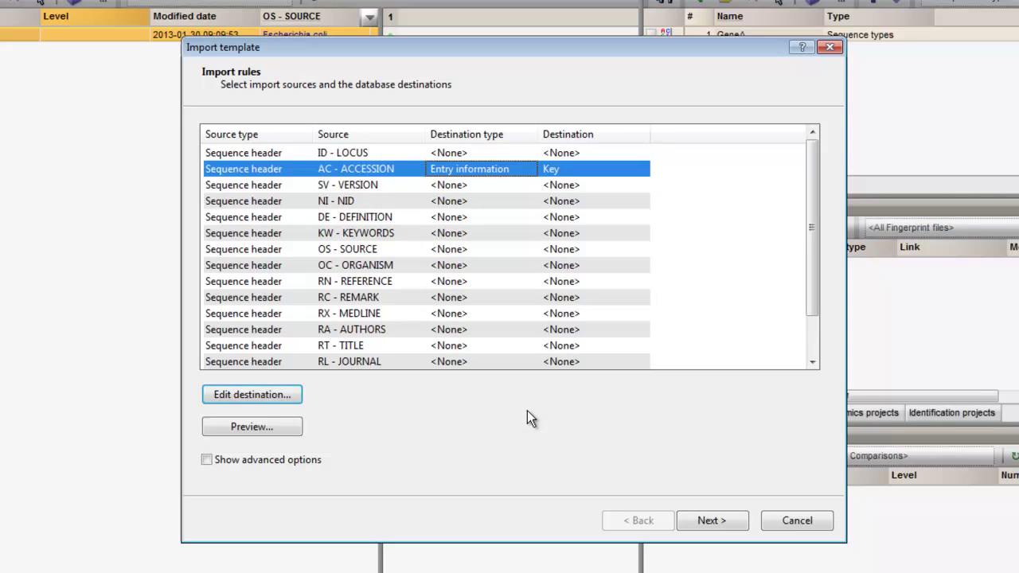
Map the OS - SOURCE header to an OS - SOURCE entry info field.
{"action": "left_click", "coordinate": [400, 249]}
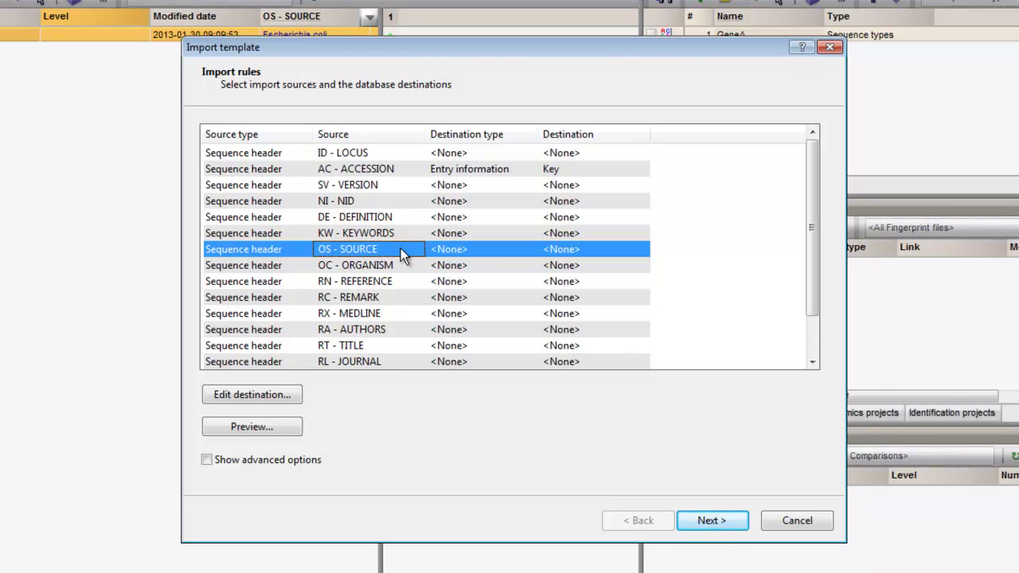
{"action": "left_click", "coordinate": [295, 395]}
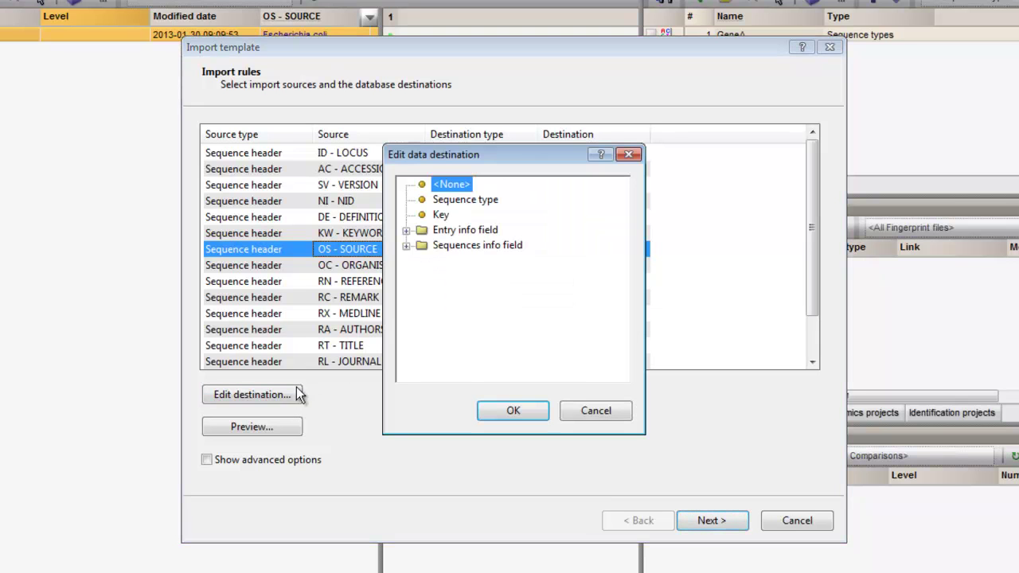
{"action": "left_click", "coordinate": [406, 230]}
{"action": "left_click", "coordinate": [460, 260]}
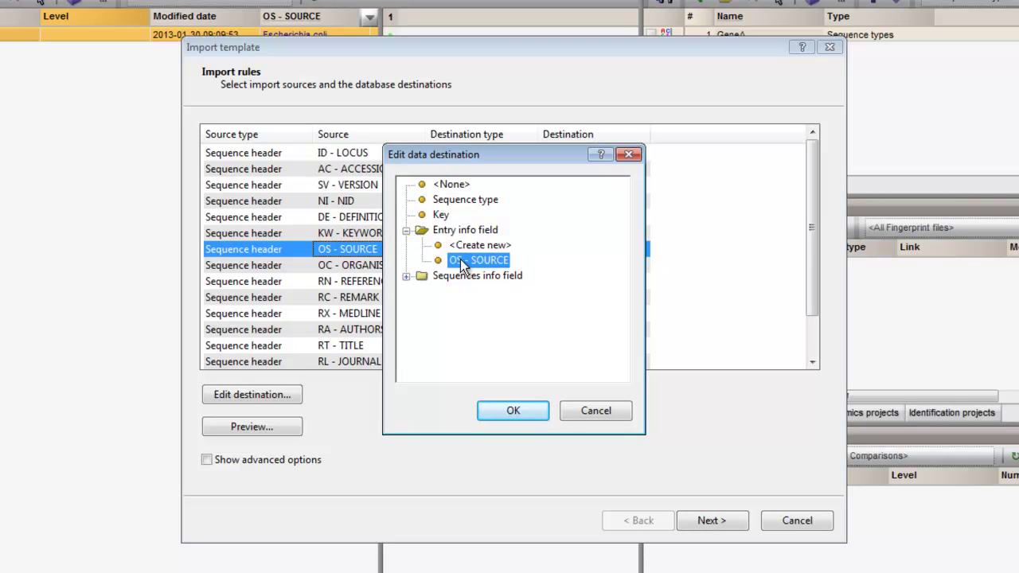
{"action": "left_click", "coordinate": [523, 413]}
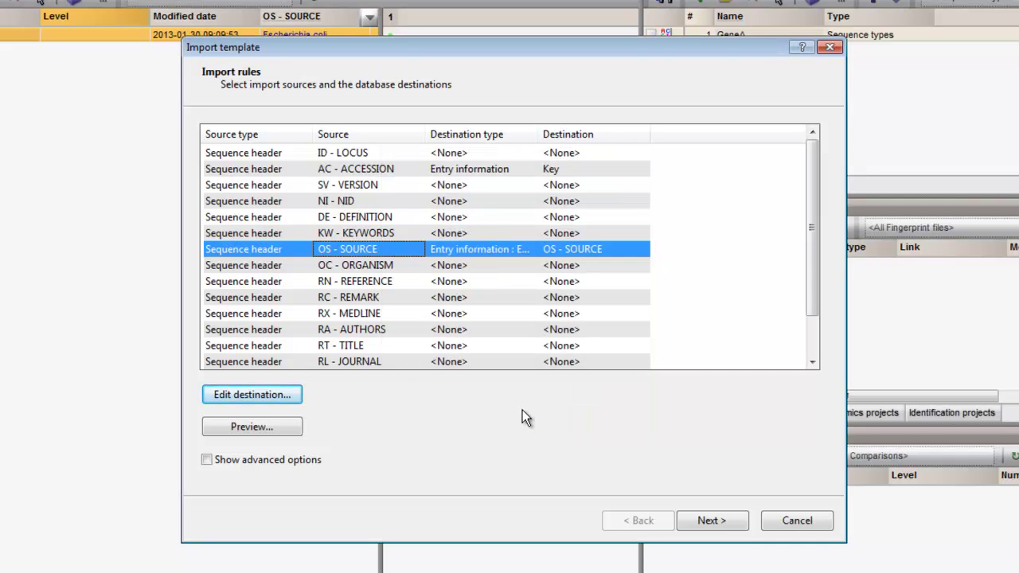
Preview the four keys with their source organisms, then continue to the Import links page.
{"action": "left_click", "coordinate": [294, 428]}
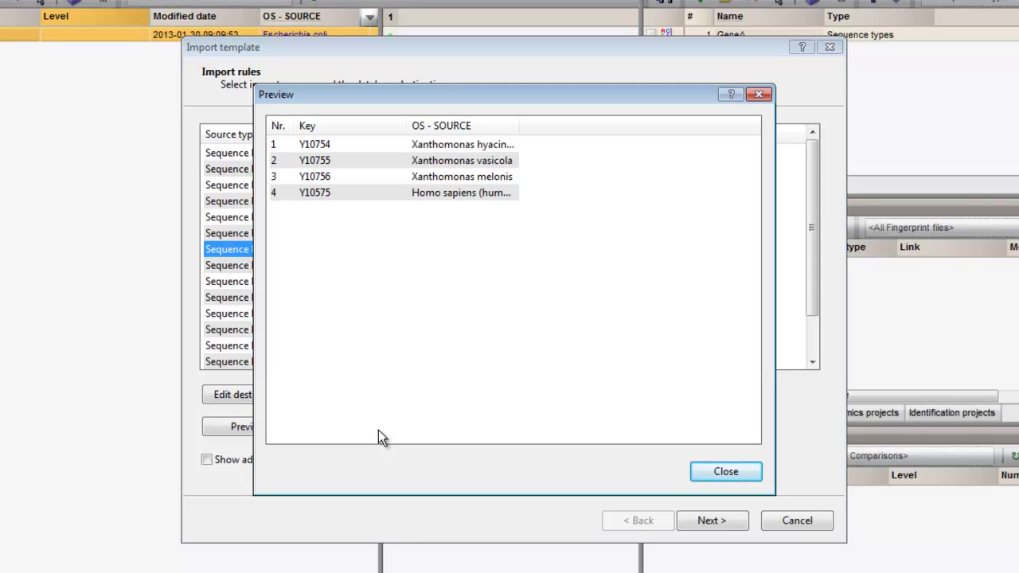
{"action": "left_click", "coordinate": [728, 472]}
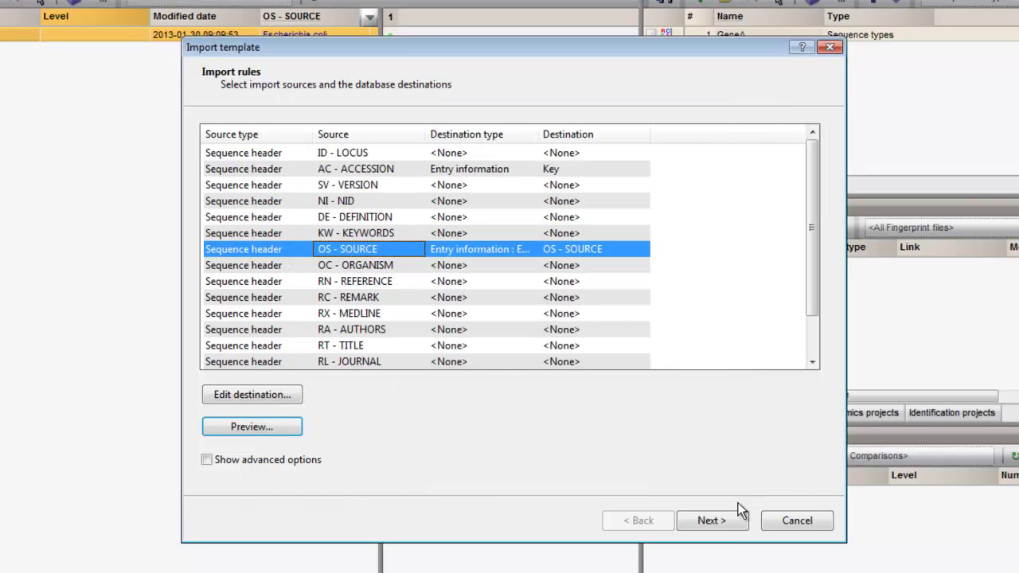
{"action": "left_click", "coordinate": [731, 520]}
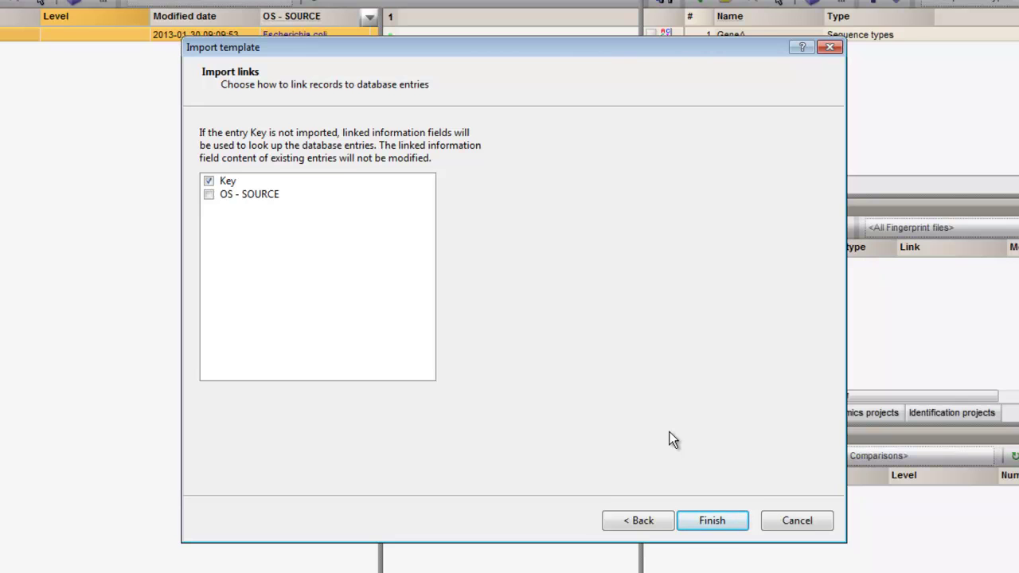
Save the import rules as a shared template named 'EBI-import'.
{"action": "left_click", "coordinate": [719, 523]}
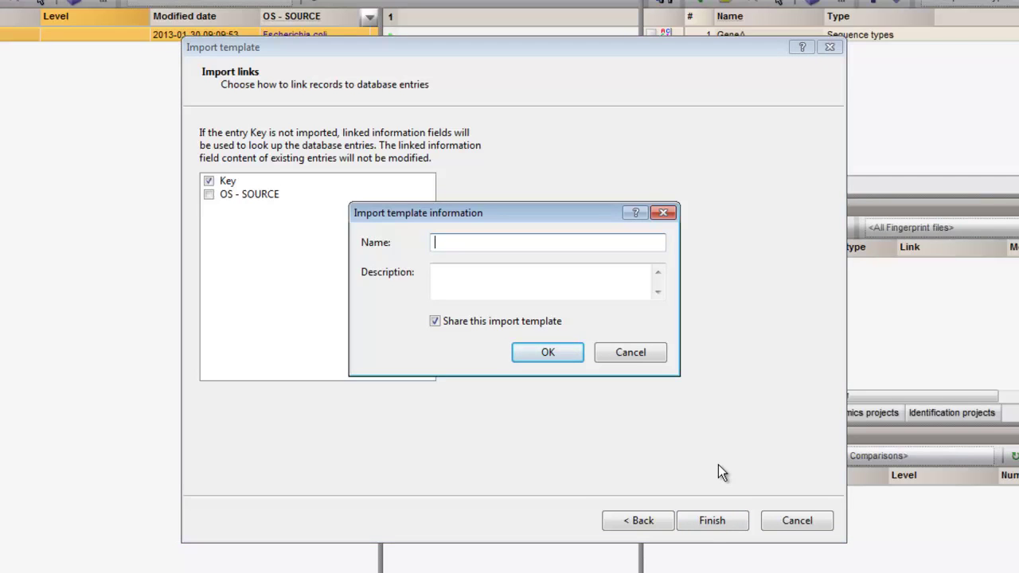
{"action": "type", "text": "EBI-import"}
{"action": "left_click", "coordinate": [567, 355]}
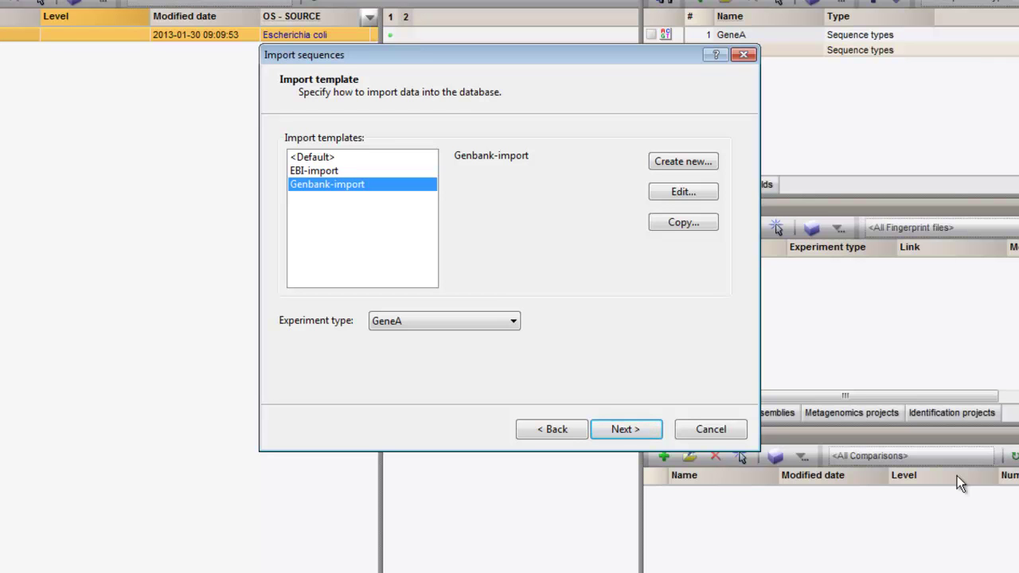
Set the experiment type to EBI and reach the summary creating 4 new entries.
{"action": "left_click", "coordinate": [492, 322]}
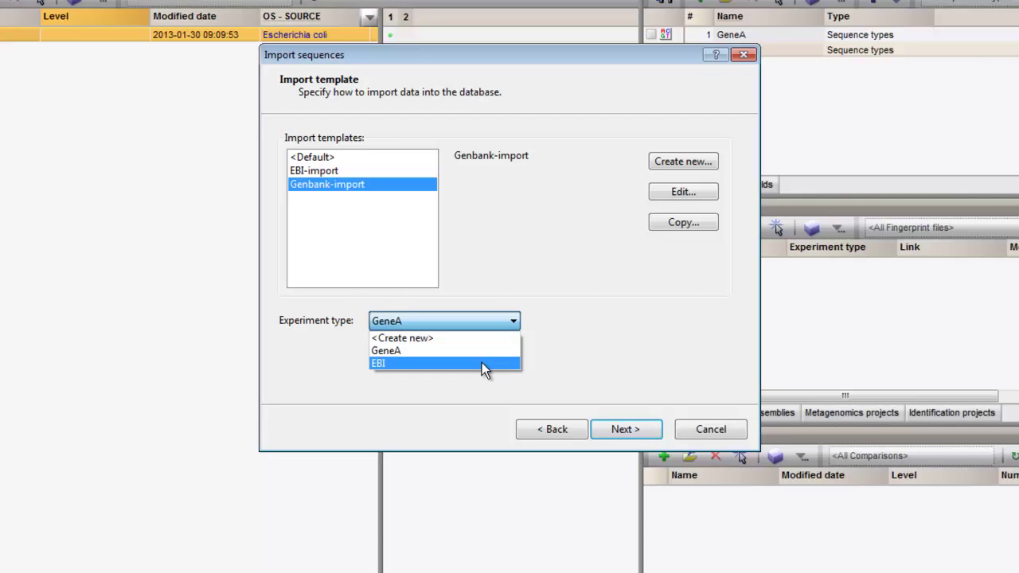
{"action": "left_click", "coordinate": [482, 363]}
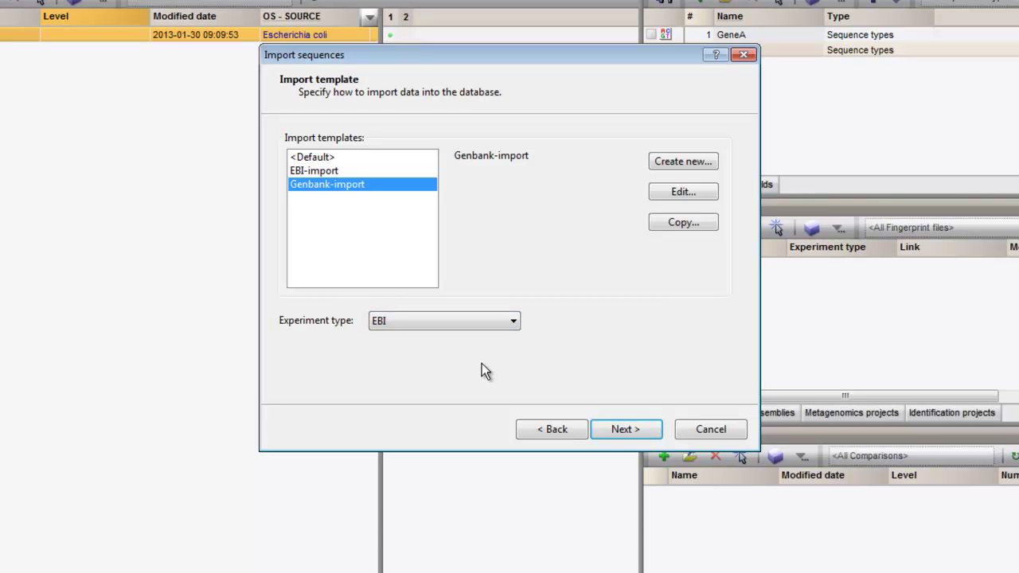
{"action": "left_click", "coordinate": [637, 433]}
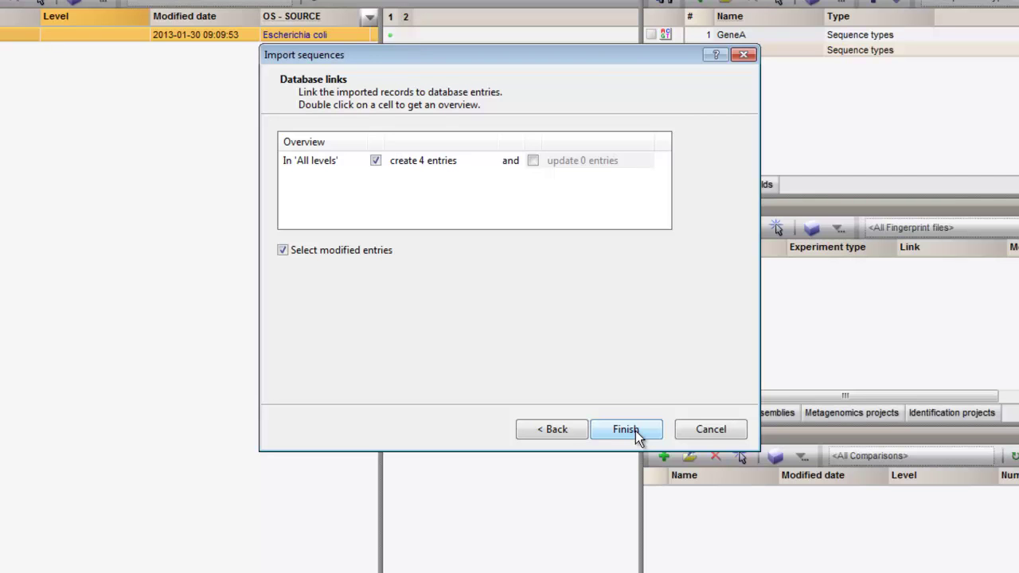
Run the import, then open and close Y10575's EBI sequence in the Sequence Viewer.
{"action": "left_click", "coordinate": [626, 431]}
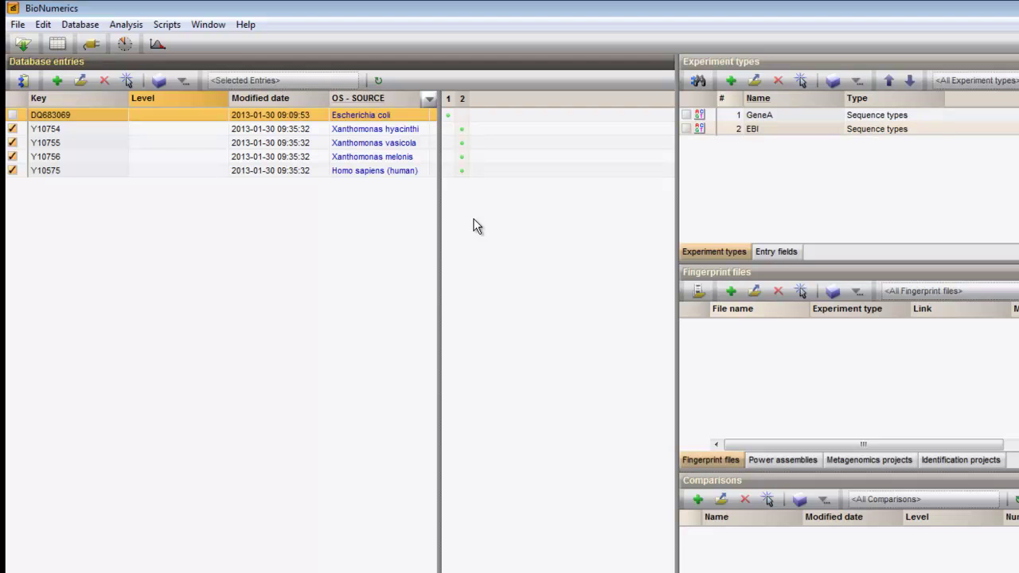
{"action": "double_click", "coordinate": [462, 172]}
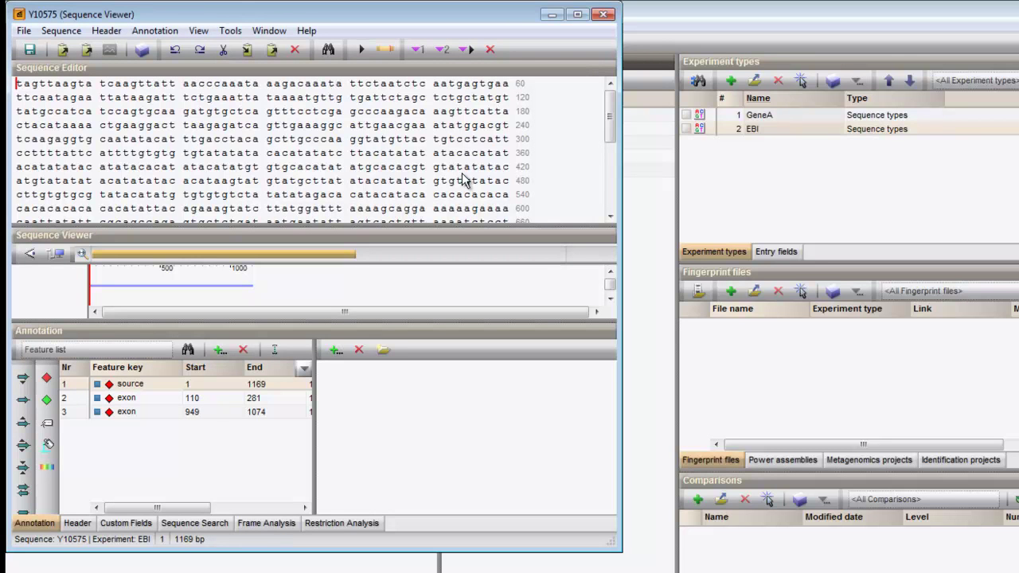
{"action": "left_click", "coordinate": [603, 15]}
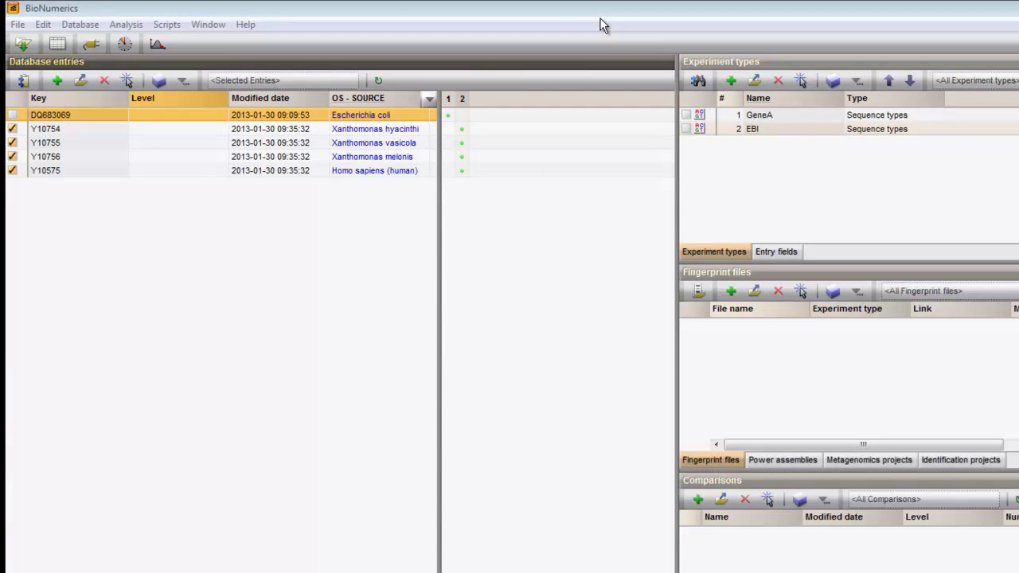